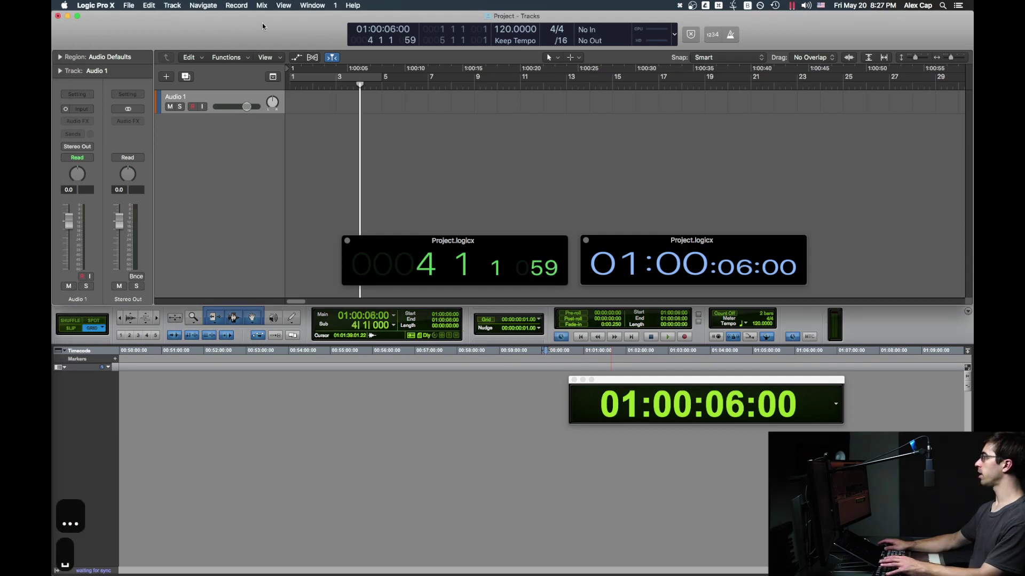
Play and relocate Pro Tools to confirm Logic chases its timecode, then view the ipMIDI download page.
{"action": "key", "text": "space"}
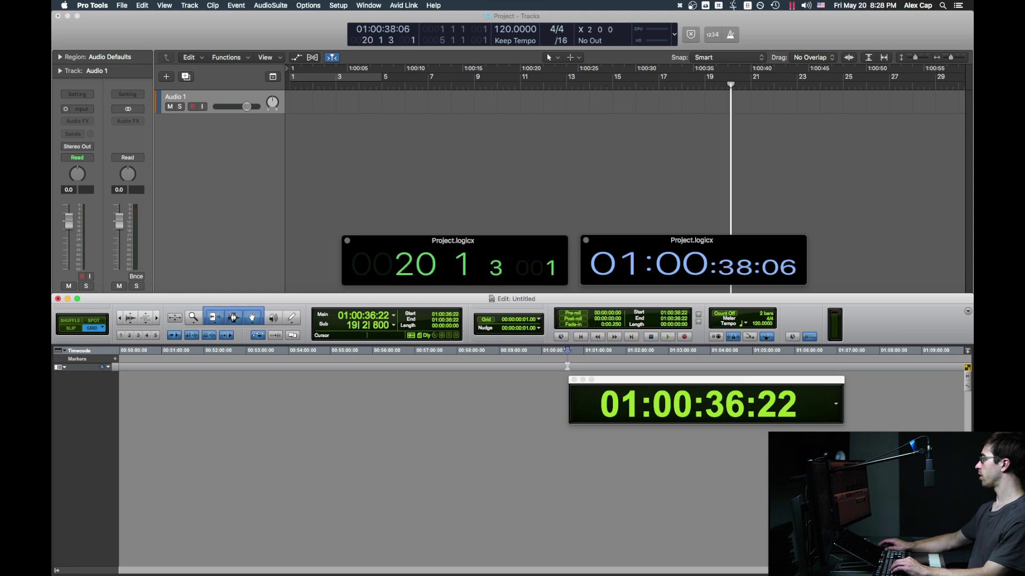
{"action": "left_click", "coordinate": [579, 367]}
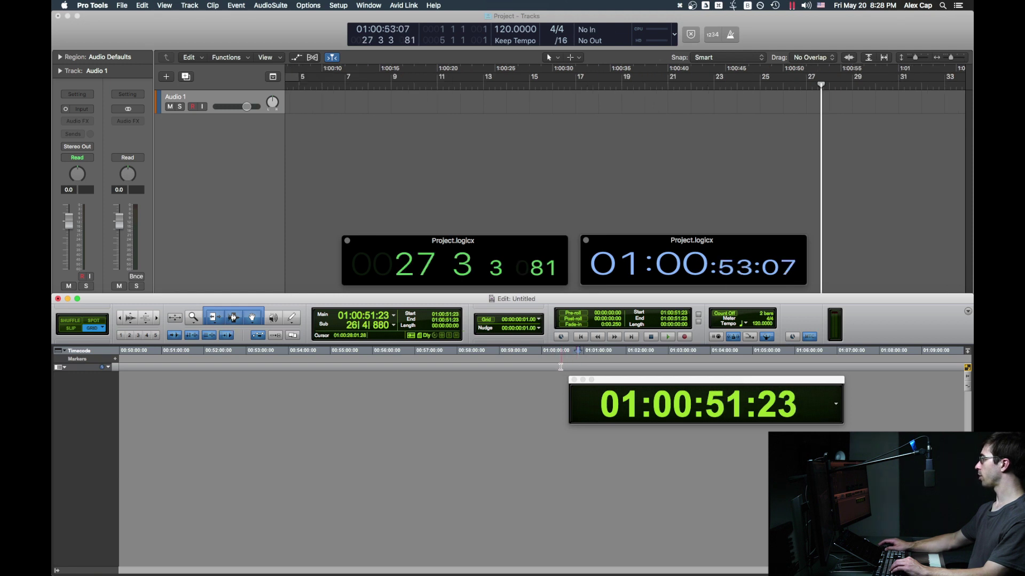
{"action": "left_click", "coordinate": [559, 367]}
{"action": "key", "text": "space"}
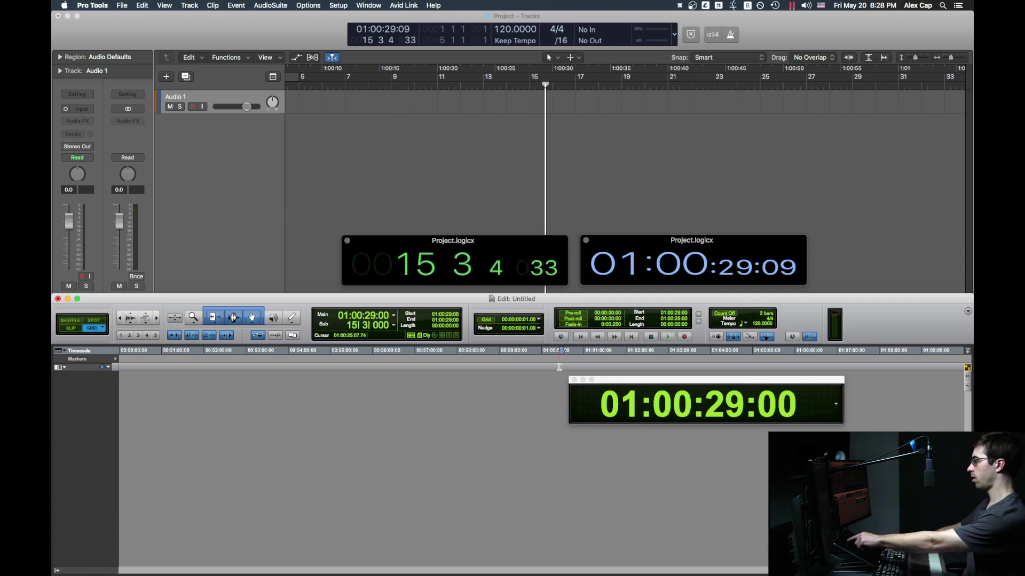
{"action": "key", "text": "super+Tab"}
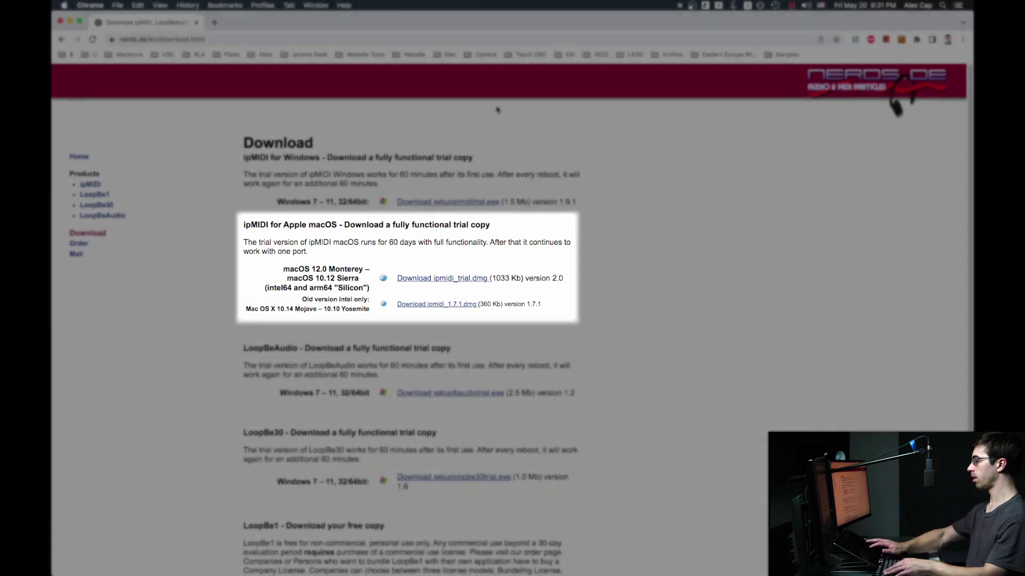
{"action": "key", "text": "super+Tab"}
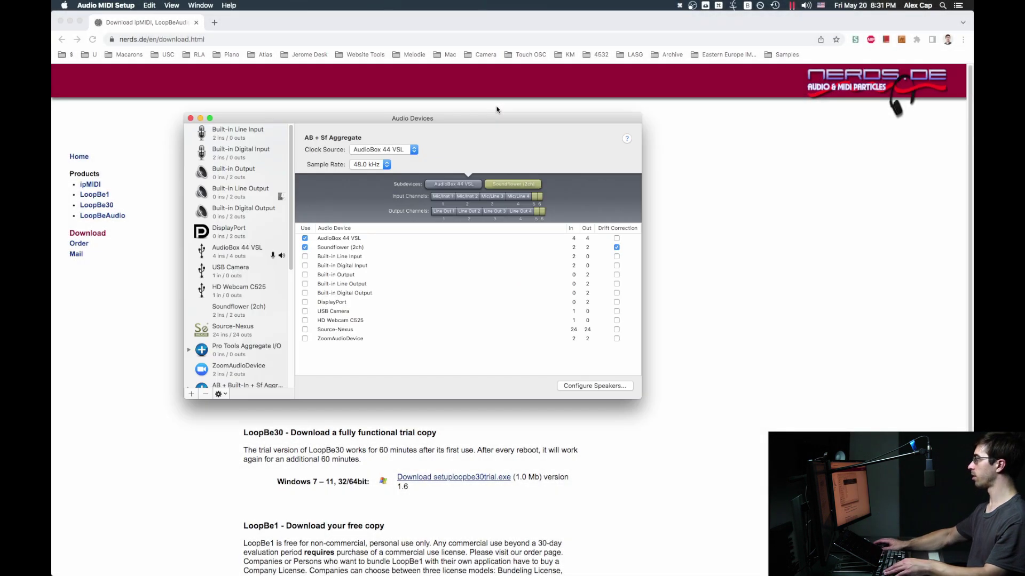
Confirm in MIDI Studio that the ipMIDI driver has one port with Loop Back on.
{"action": "key", "text": "super+2"}
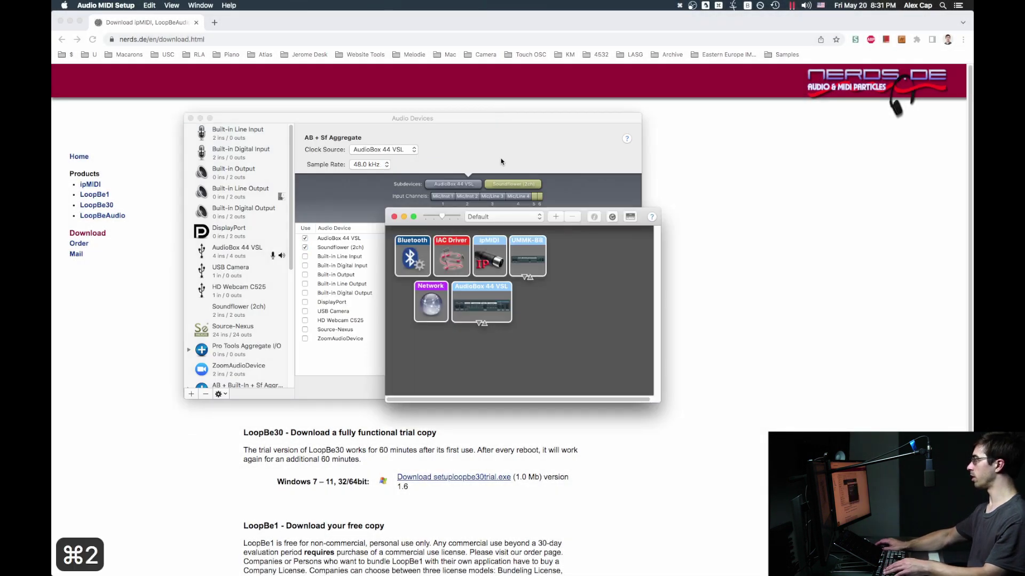
{"action": "double_click", "coordinate": [489, 259]}
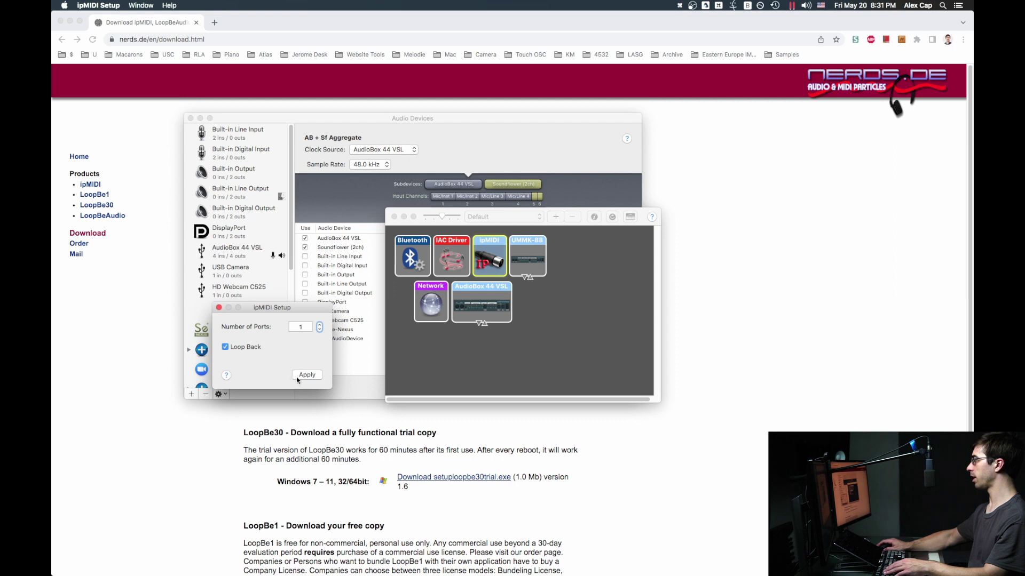
{"action": "key", "text": "super+Tab"}
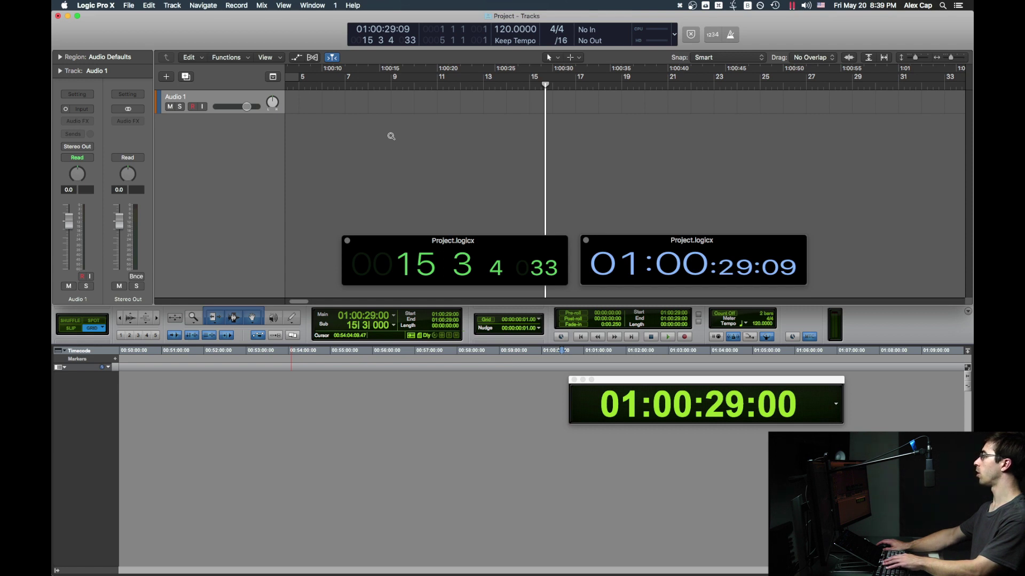
{"action": "key", "text": "alt+p"}
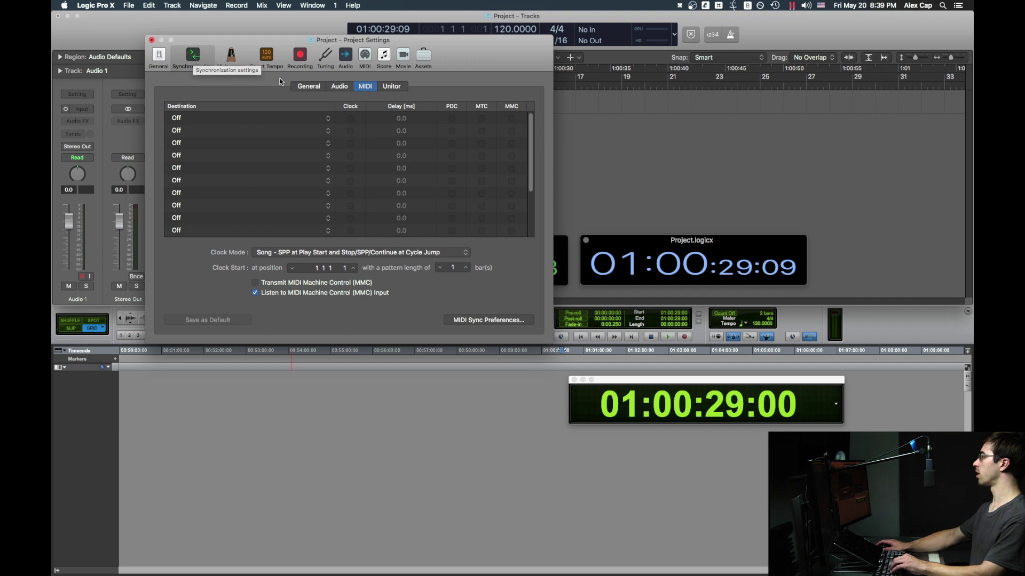
Send MTC and MMC to ipMIDI Port 1, transmitting MMC with Listen off.
{"action": "left_click", "coordinate": [312, 87]}
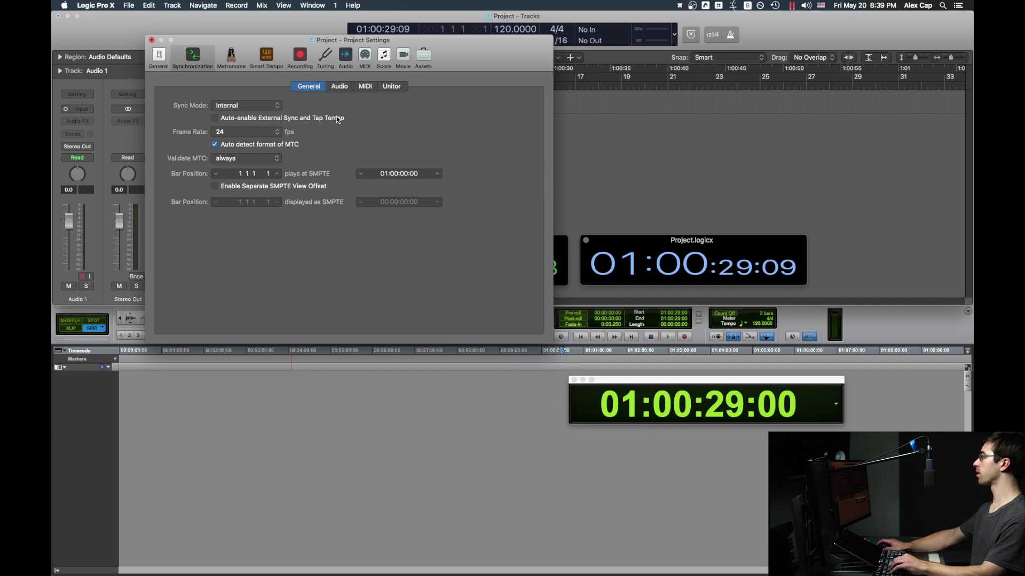
{"action": "left_click", "coordinate": [363, 88]}
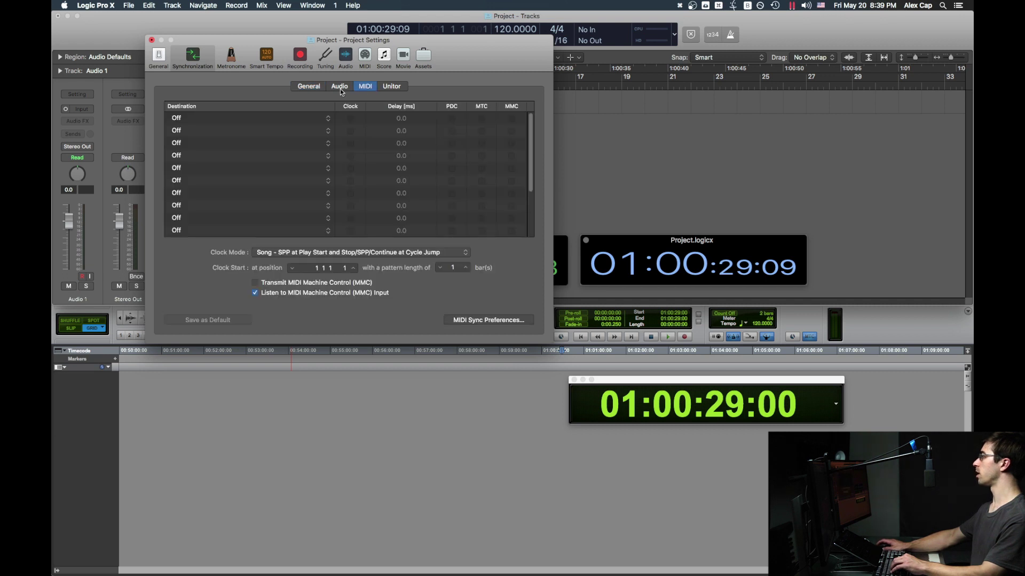
{"action": "left_click", "coordinate": [328, 120]}
{"action": "type", "text": "ip"}
{"action": "key", "text": "Return"}
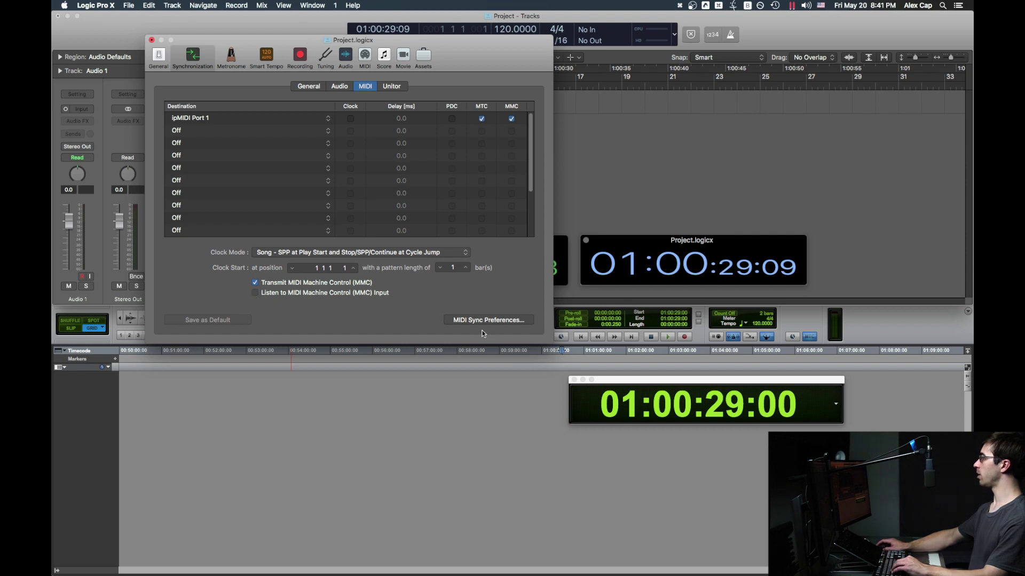
{"action": "left_click", "coordinate": [484, 321]}
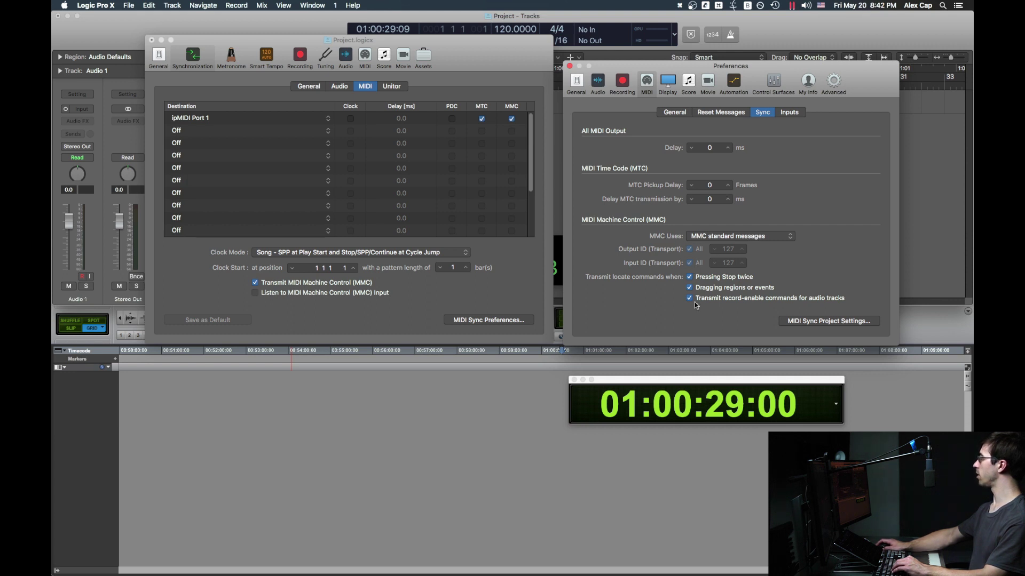
Close the MIDI Sync preferences and the project synchronization settings windows.
{"action": "key", "text": "super+w"}
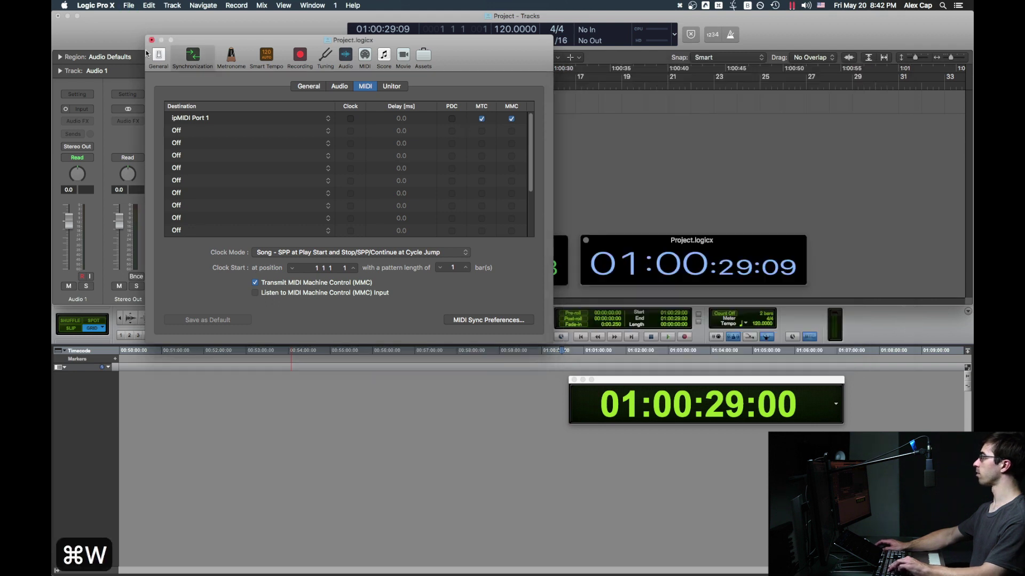
{"action": "left_click", "coordinate": [151, 40]}
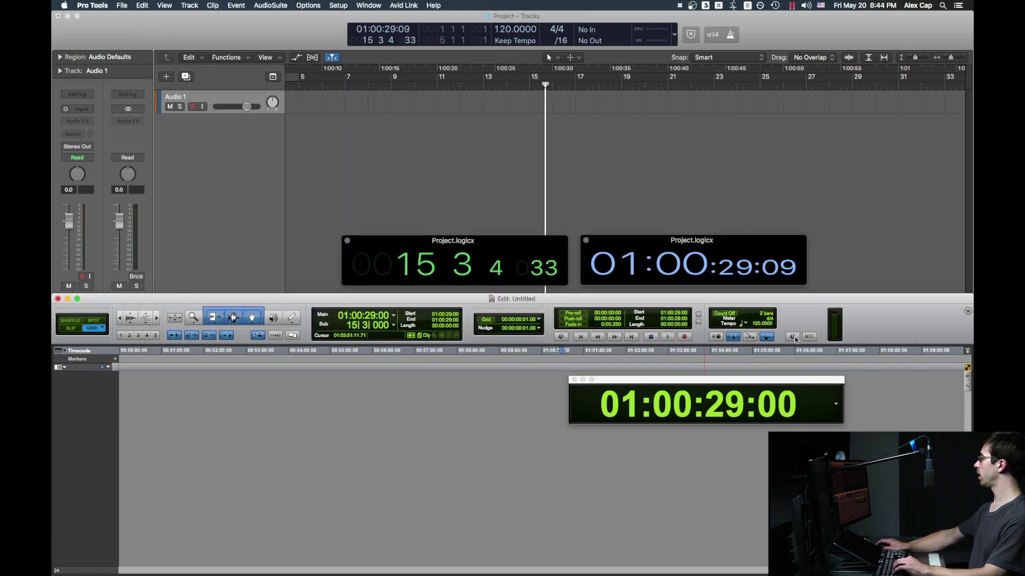
Put Pro Tools online and switch Machine Control from MMC master to remote (ID 127).
{"action": "left_click", "coordinate": [794, 338]}
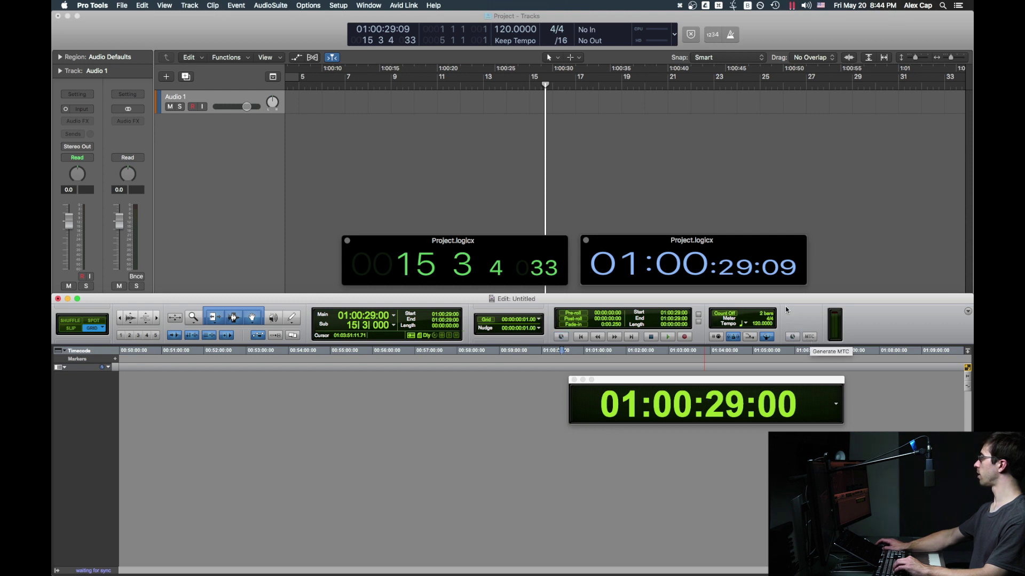
{"action": "left_click", "coordinate": [339, 6]}
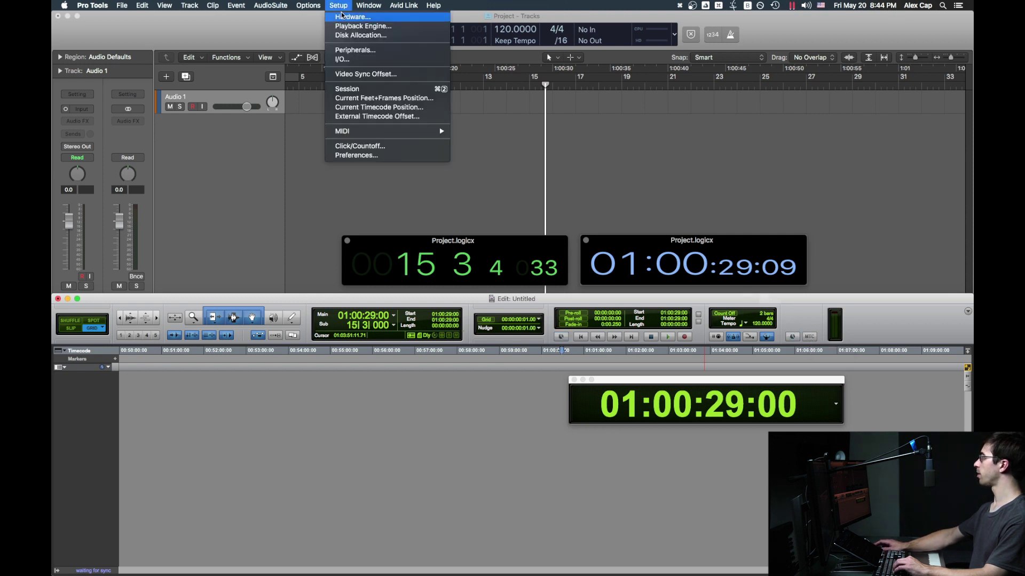
{"action": "left_click", "coordinate": [349, 48]}
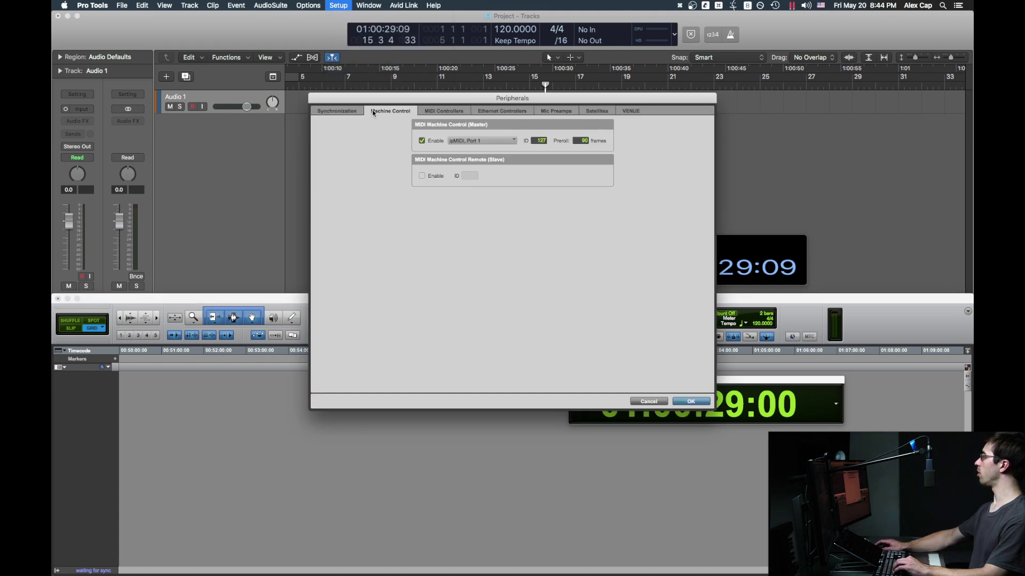
{"action": "left_click", "coordinate": [422, 141]}
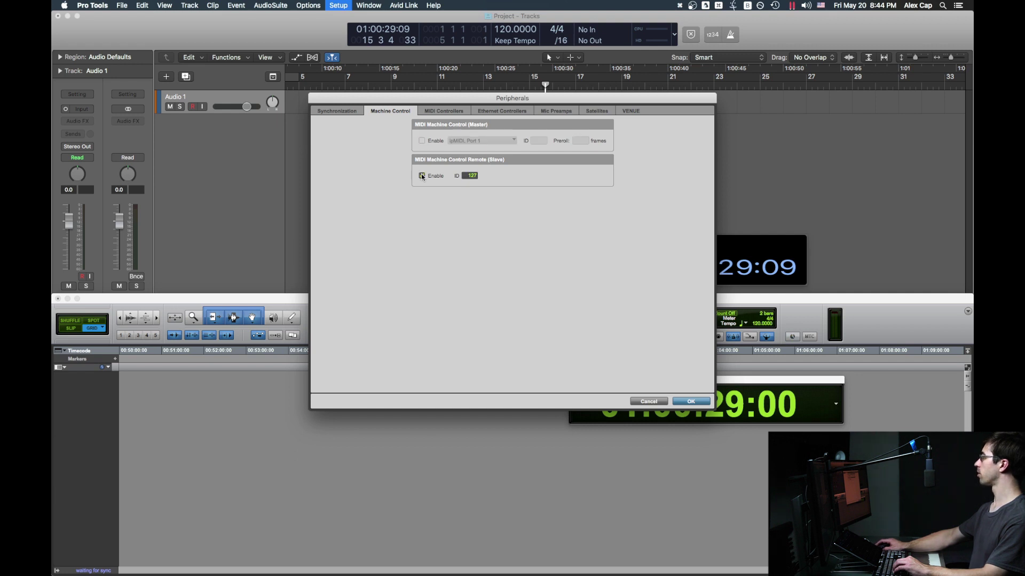
{"action": "left_click", "coordinate": [344, 111]}
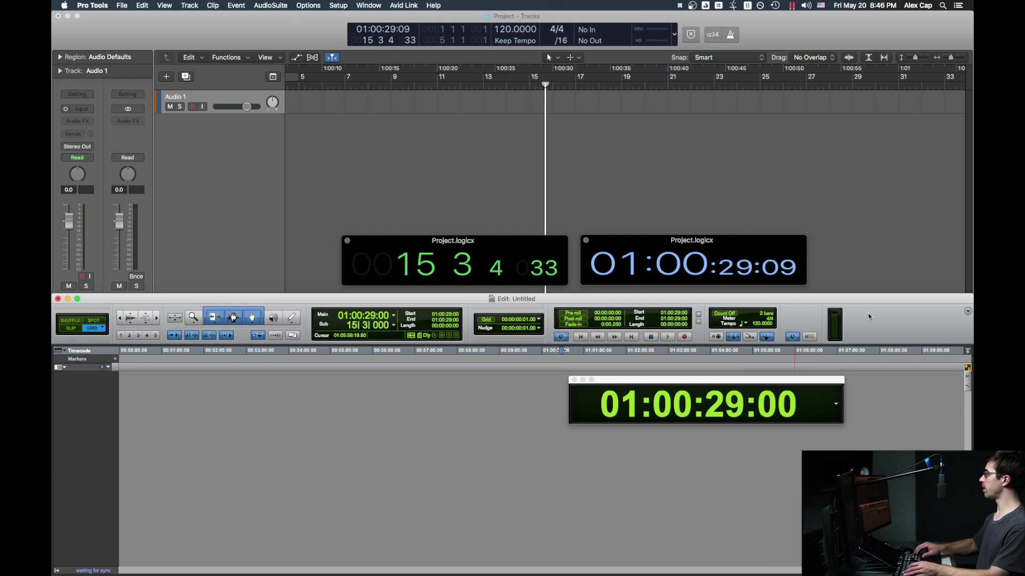
{"action": "key", "text": "super+2"}
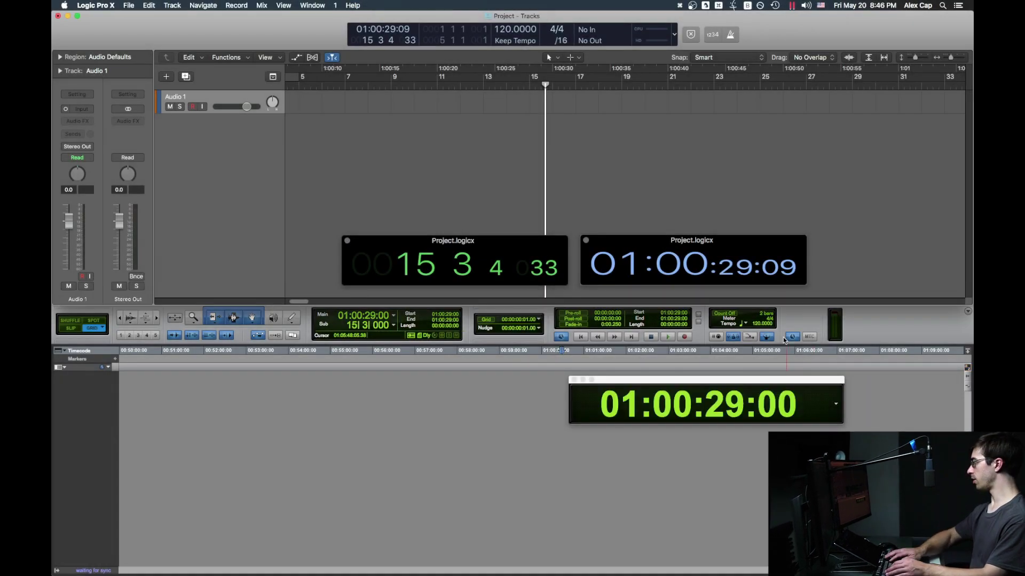
{"action": "key", "text": "alt+p"}
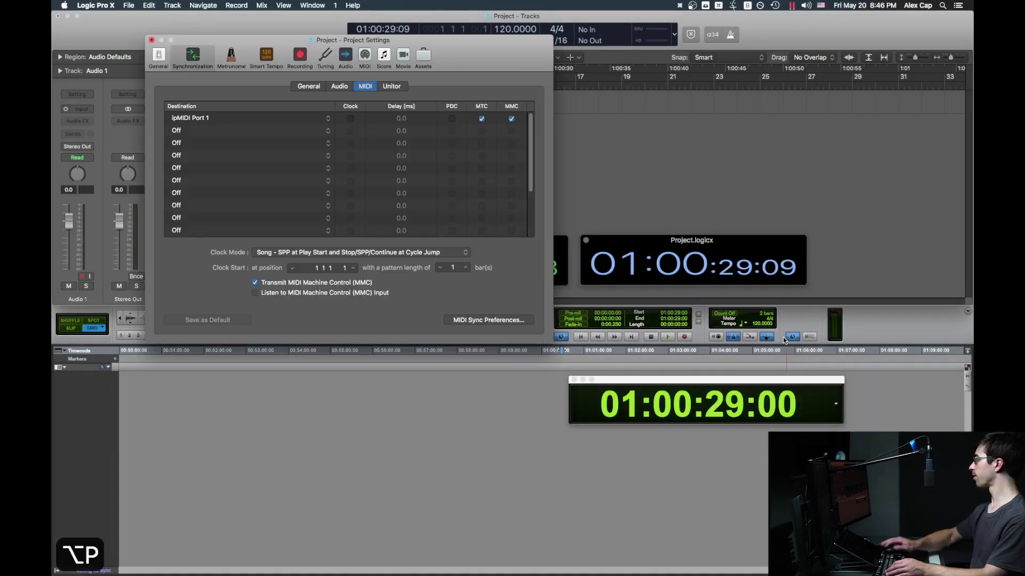
{"action": "left_click", "coordinate": [309, 86]}
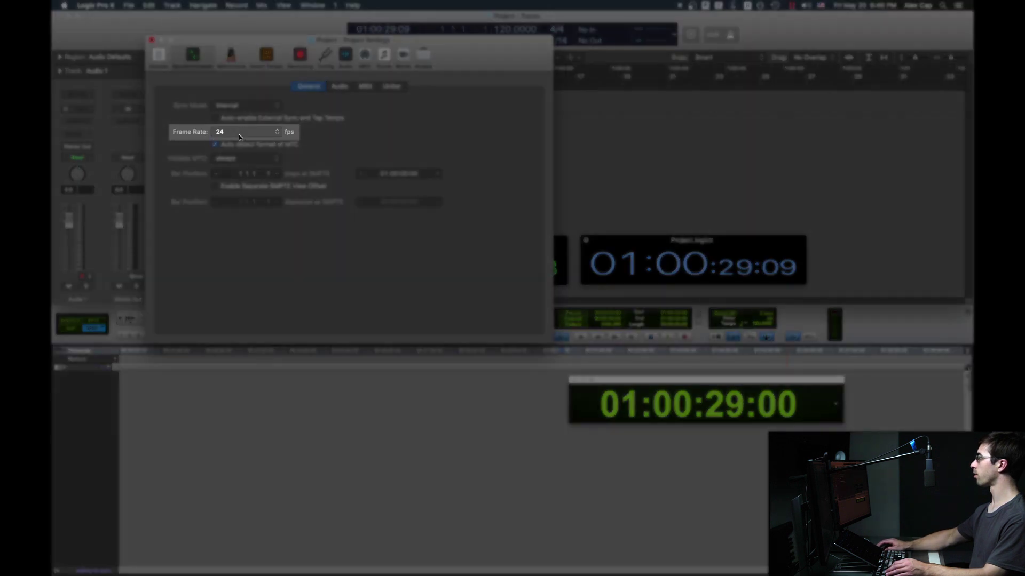
{"action": "key", "text": "super+w"}
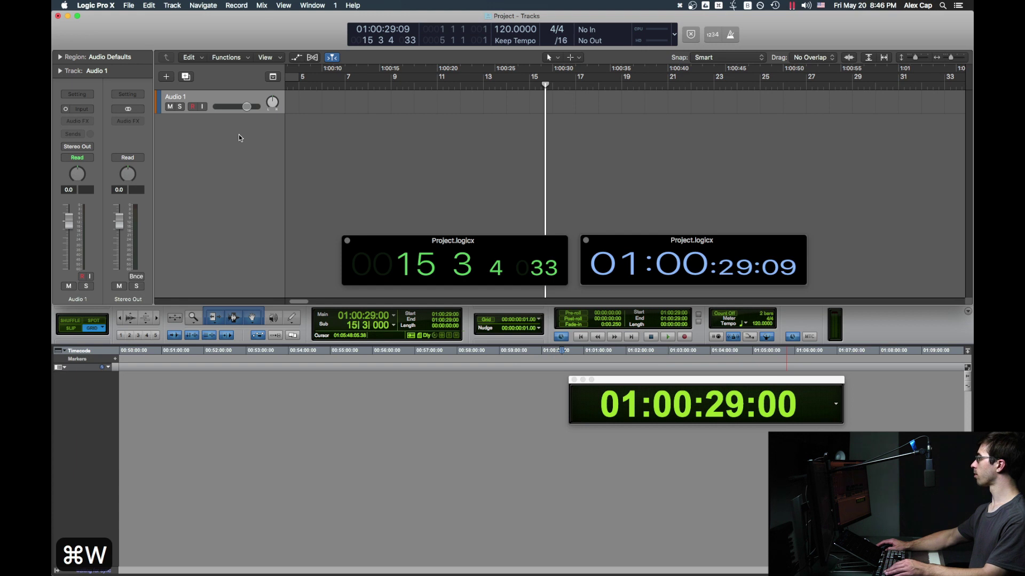
{"action": "key", "text": "comma"}
{"action": "key", "text": "comma"}
{"action": "key", "text": "comma"}
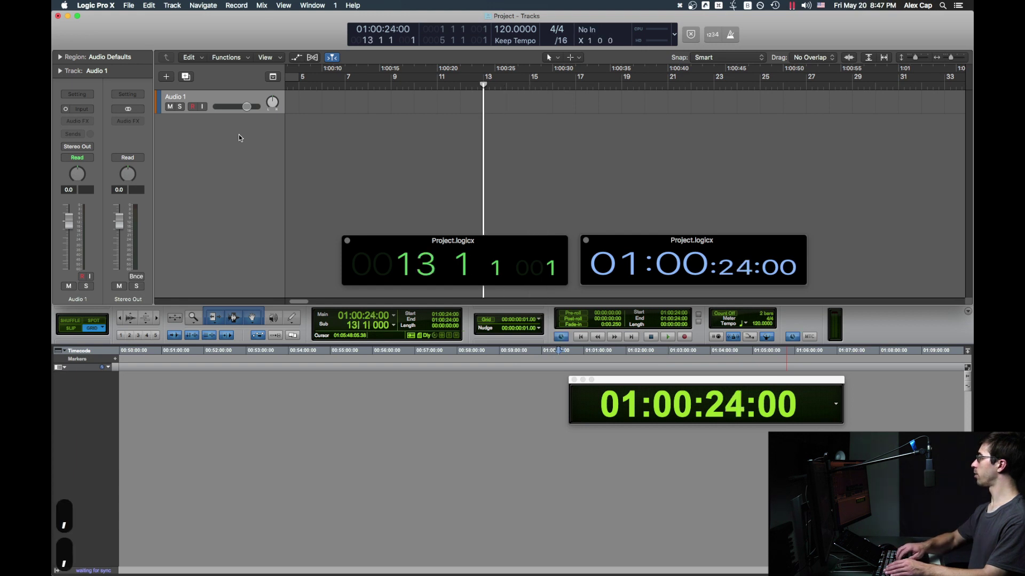
Play Logic from bar 10 and confirm Pro Tools chases to about 01:00:25.
{"action": "key", "text": "comma"}
{"action": "key", "text": "comma"}
{"action": "key", "text": "comma"}
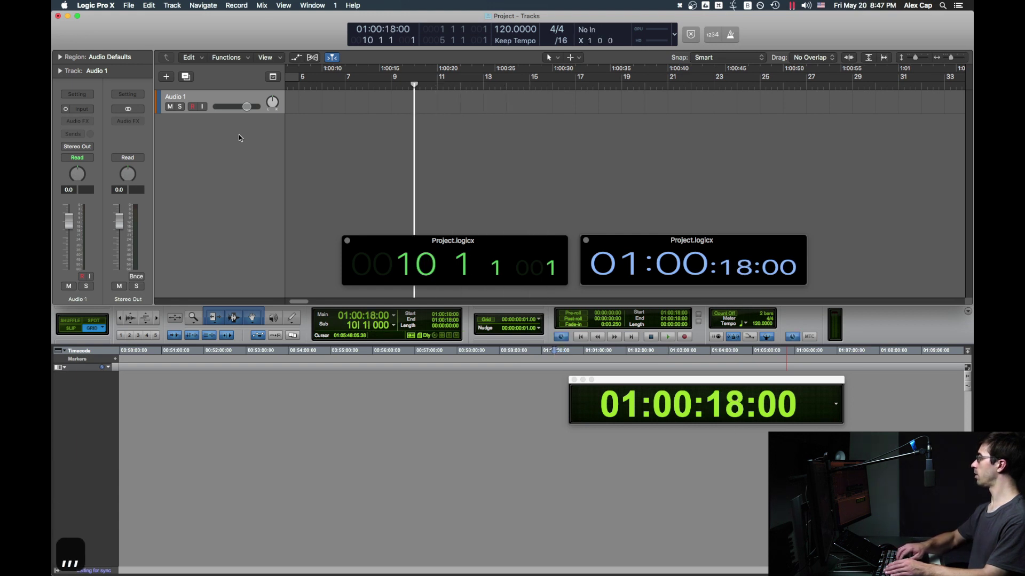
{"action": "key", "text": "space"}
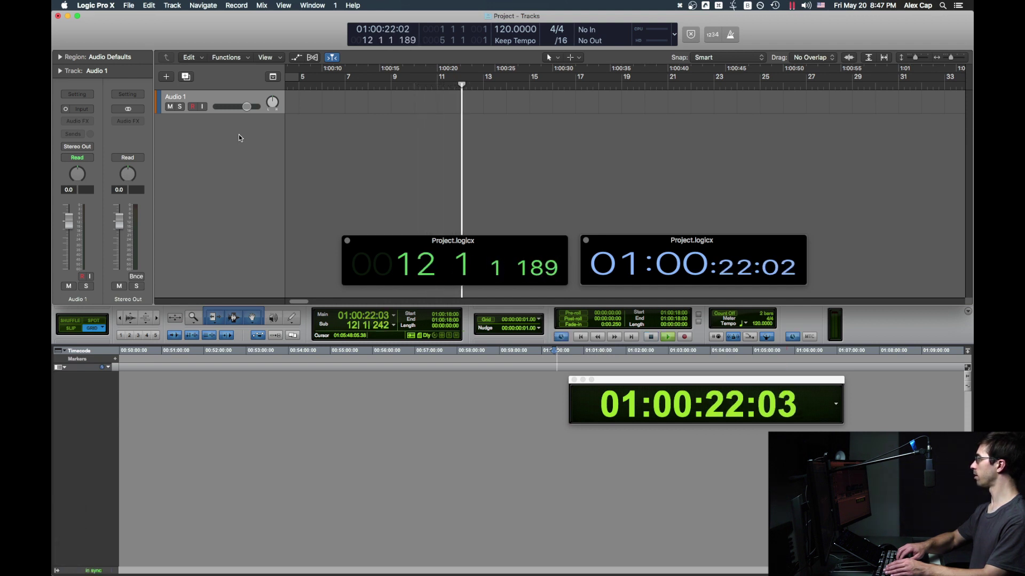
{"action": "key", "text": "space"}
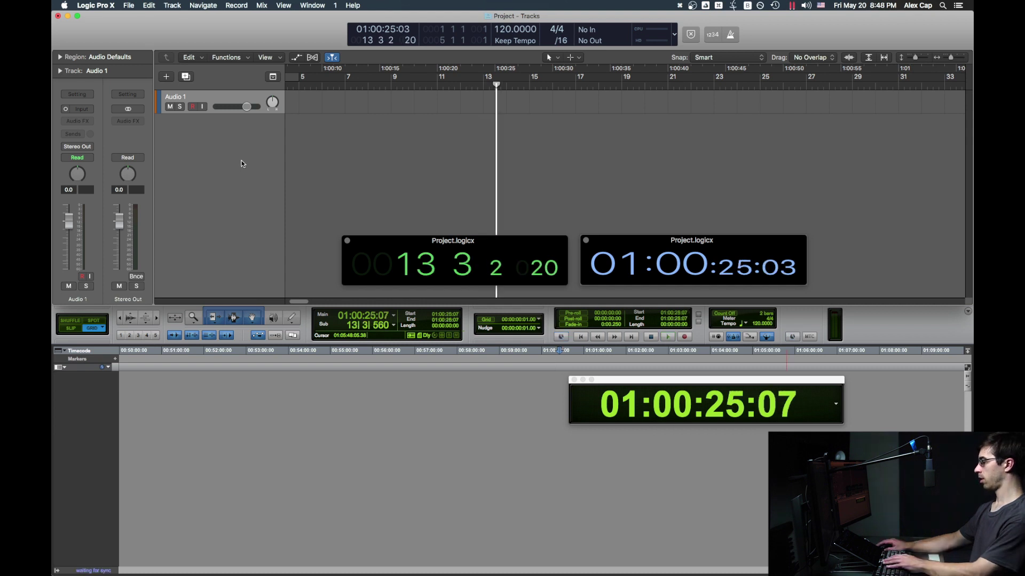
{"action": "key", "text": "alt+p"}
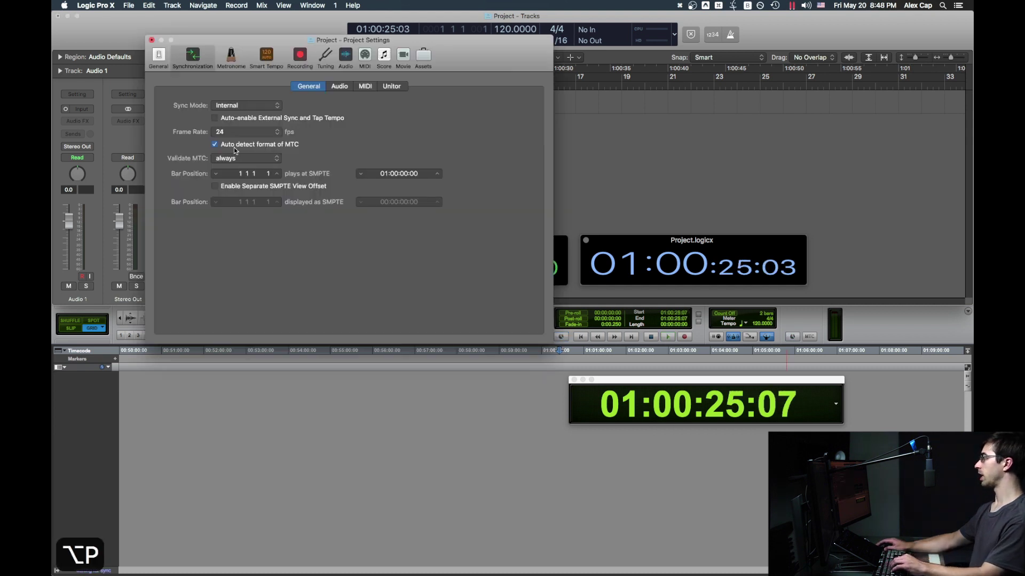
Tick Auto-enable External Sync, untick MMC for ipMIDI Port 1, and tick Listen to MMC Input.
{"action": "left_click", "coordinate": [215, 119]}
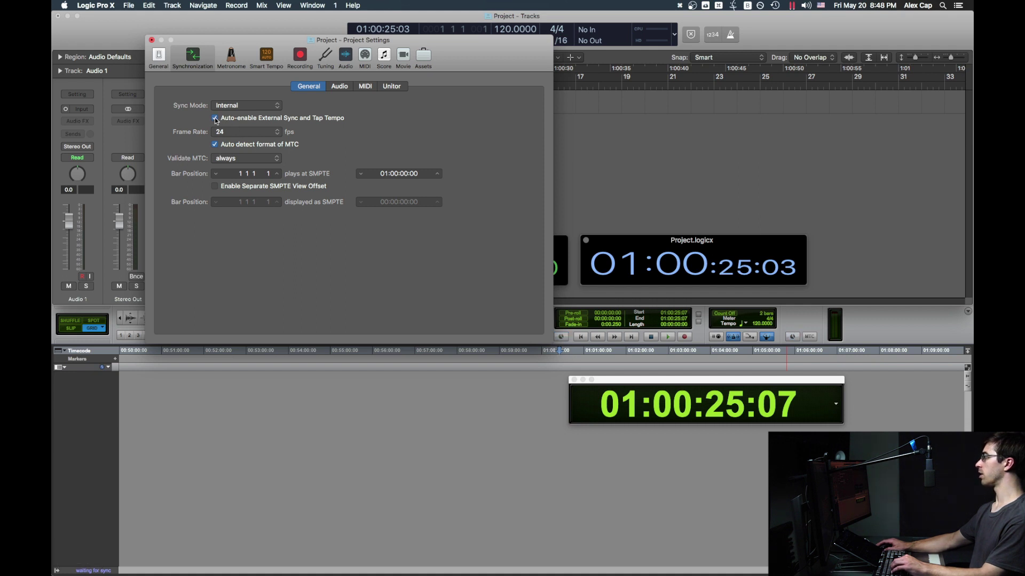
{"action": "left_click", "coordinate": [367, 87]}
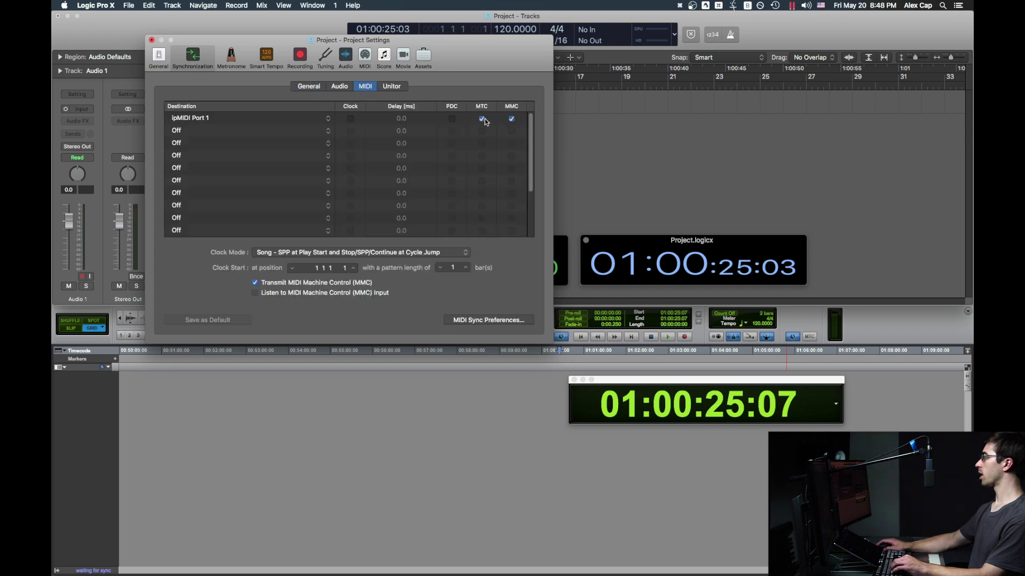
{"action": "left_click", "coordinate": [511, 119]}
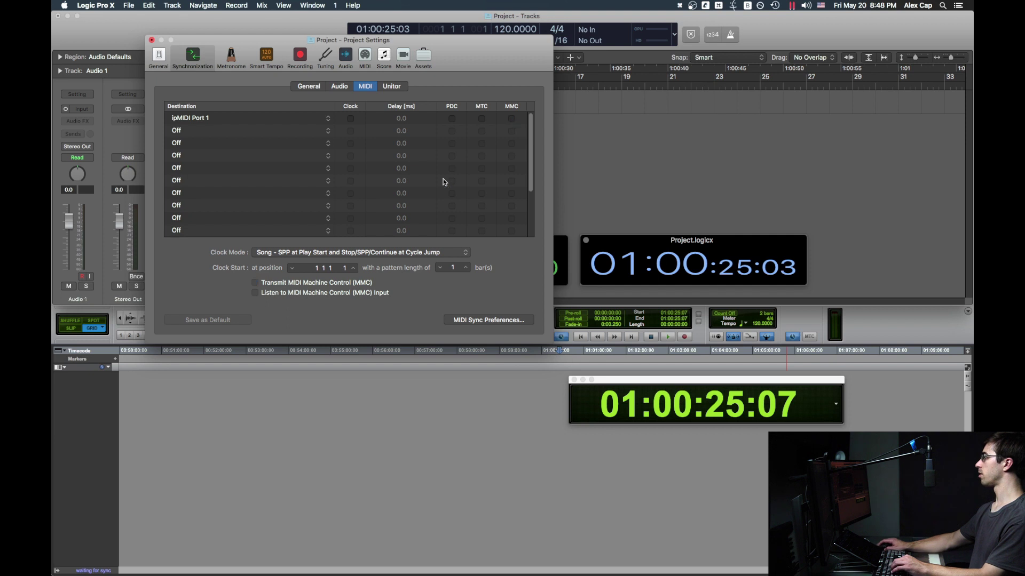
{"action": "left_click", "coordinate": [255, 293]}
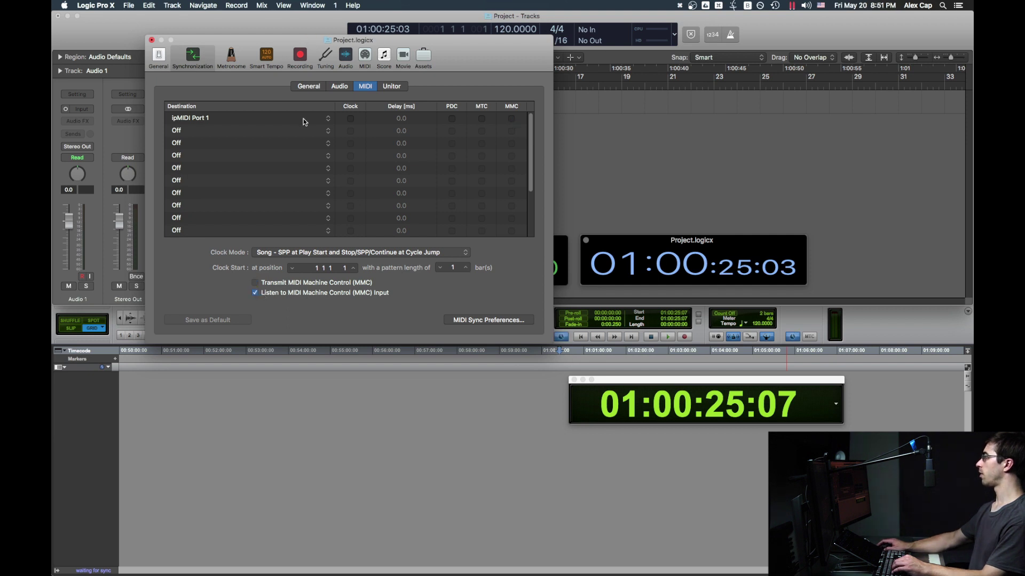
{"action": "left_click", "coordinate": [308, 88]}
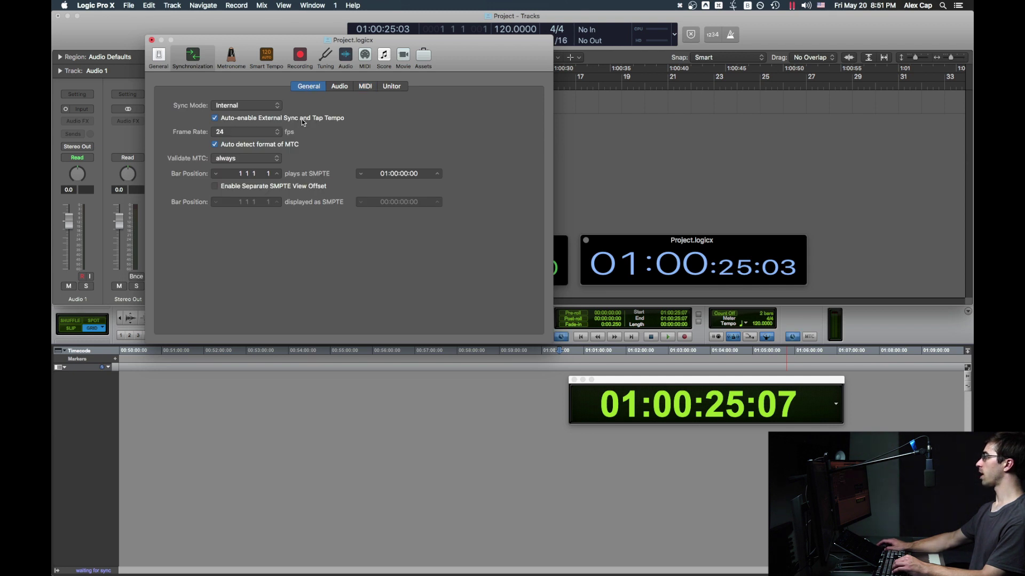
{"action": "right_click", "coordinate": [750, 39]}
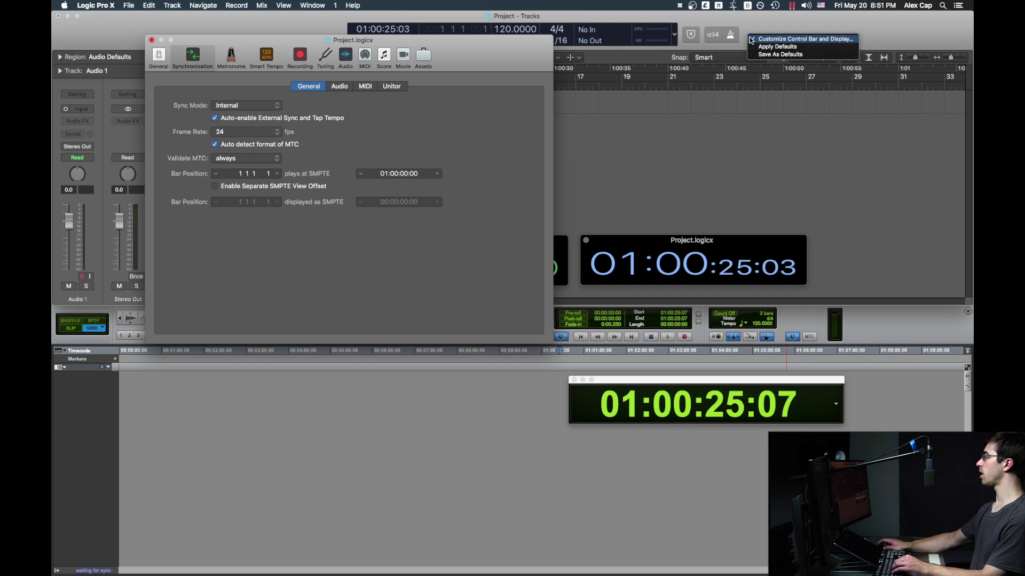
Add Sync to the control bar and set the sync mode to Auto Sync In.
{"action": "left_click", "coordinate": [753, 39]}
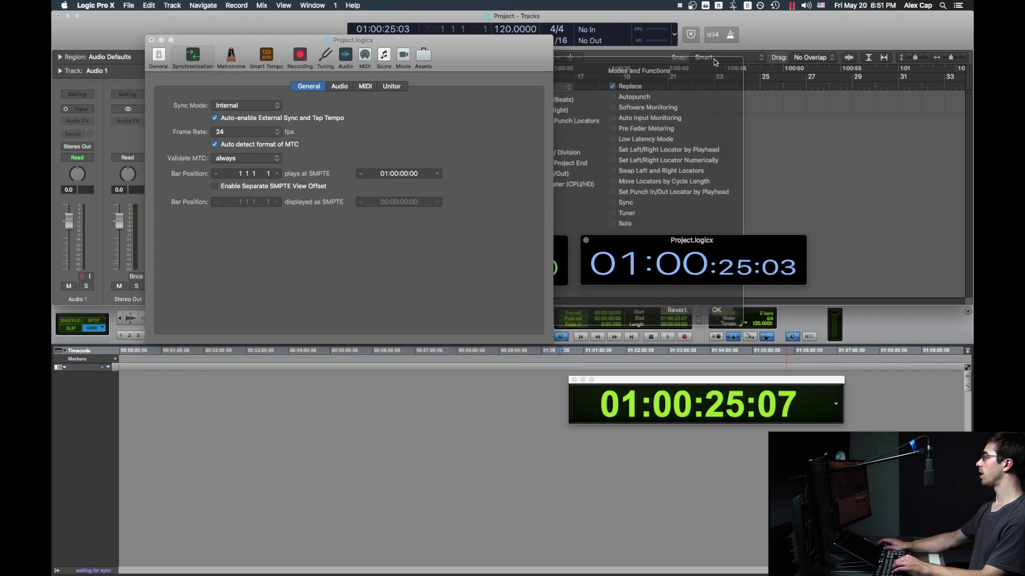
{"action": "left_click", "coordinate": [612, 203]}
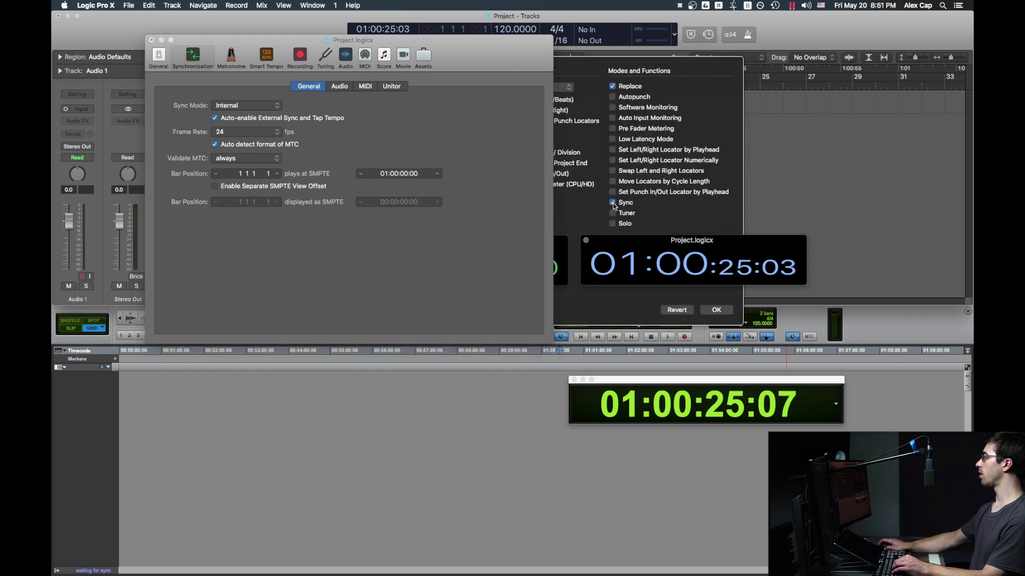
{"action": "left_click", "coordinate": [717, 311]}
{"action": "left_click", "coordinate": [707, 34]}
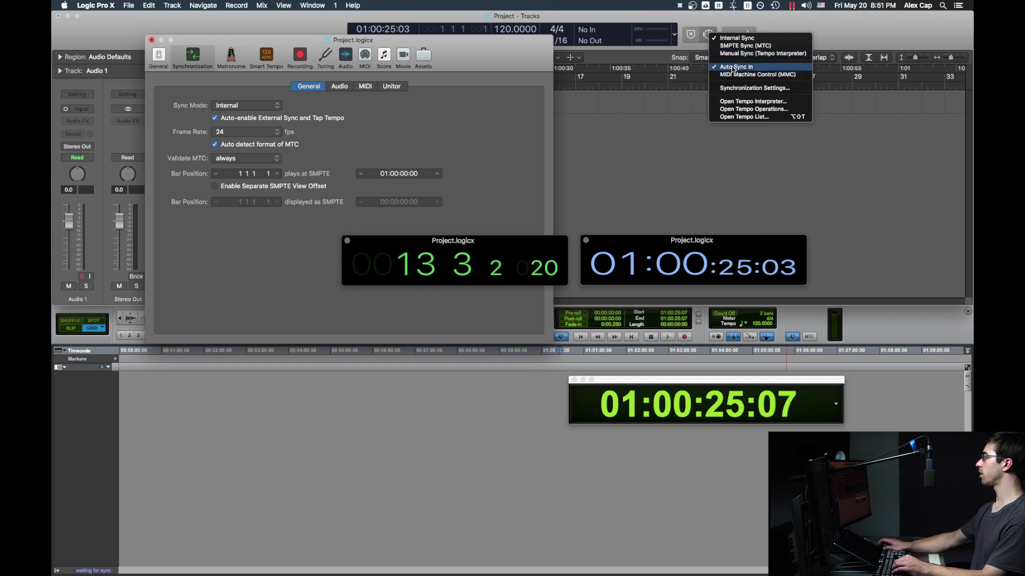
{"action": "left_click", "coordinate": [732, 68]}
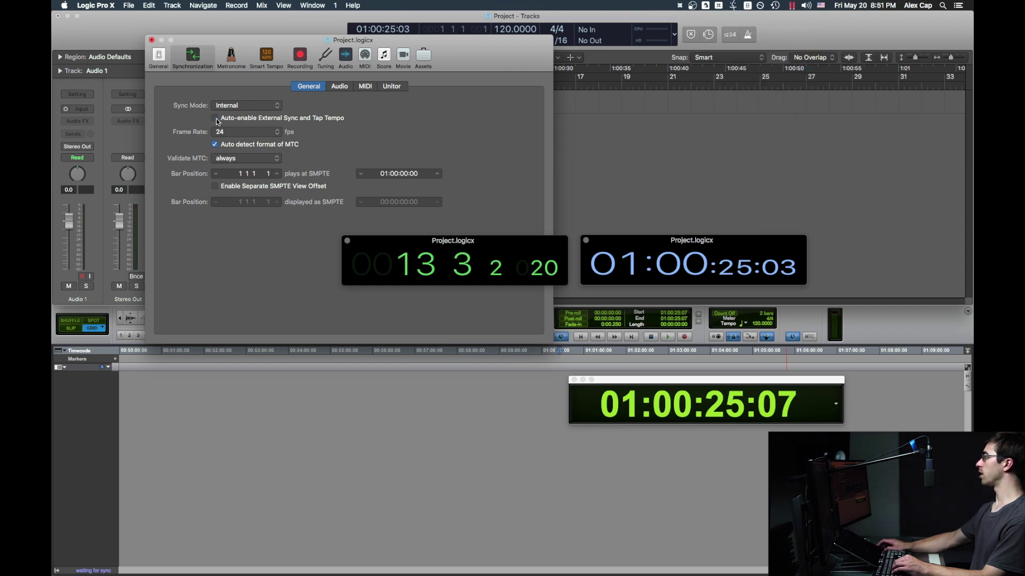
Take Pro Tools offline and turn on MIDI Time Code generation.
{"action": "key", "text": "super+w"}
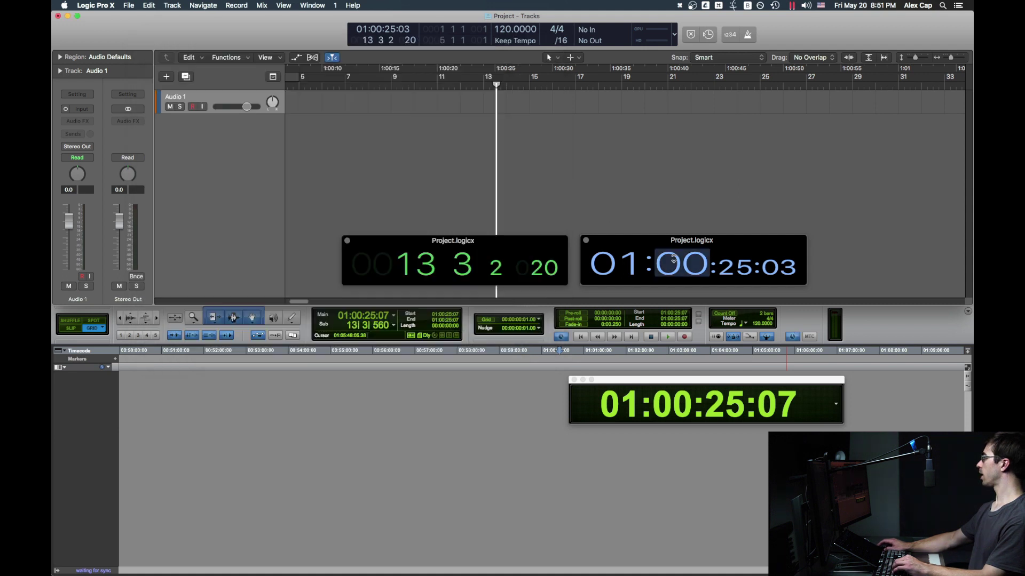
{"action": "left_click", "coordinate": [805, 325]}
{"action": "left_click", "coordinate": [789, 340]}
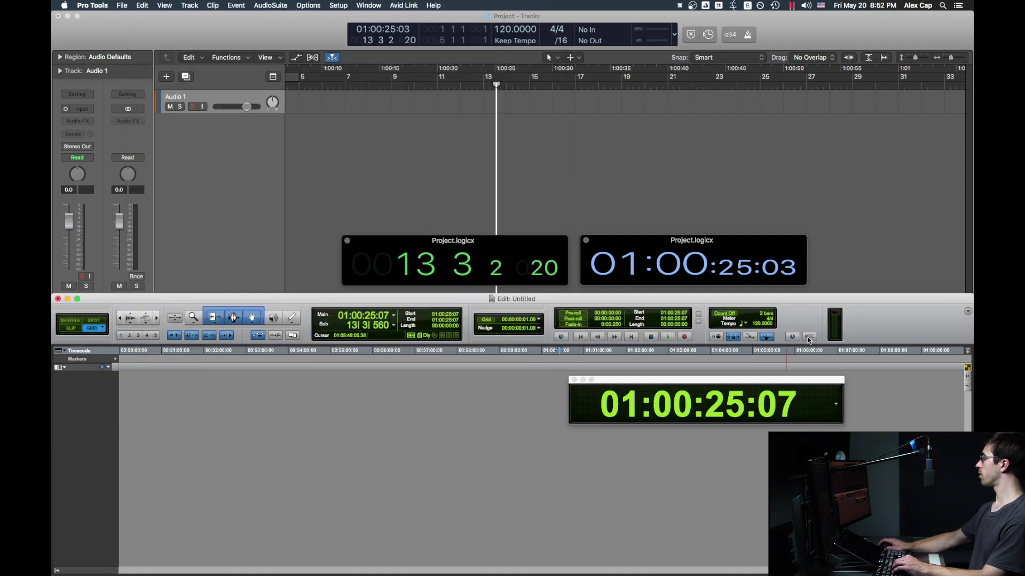
{"action": "left_click", "coordinate": [809, 337]}
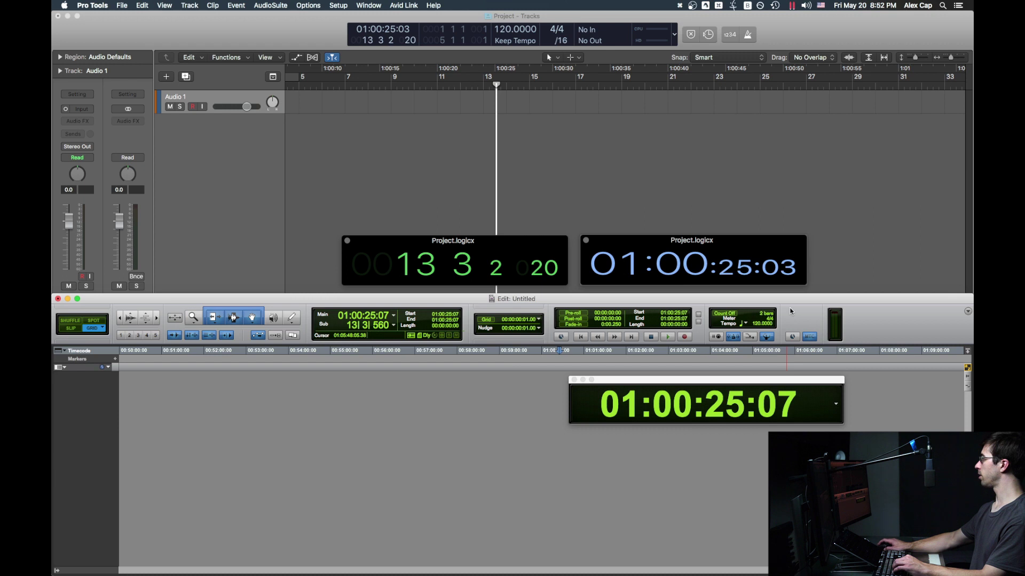
In Machine Control, disable MMC remote (slave) and enable MMC master.
{"action": "left_click", "coordinate": [339, 5]}
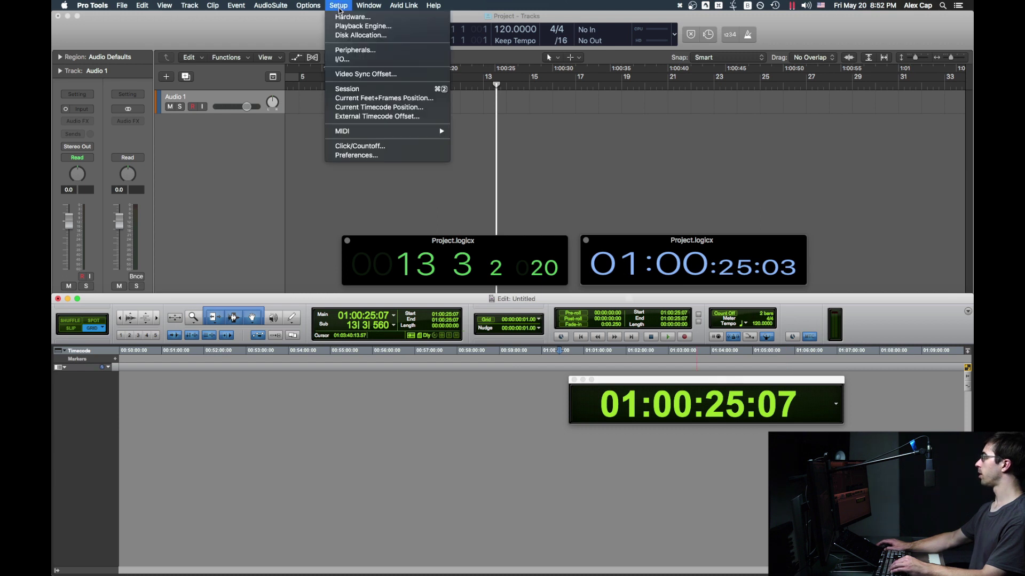
{"action": "left_click", "coordinate": [345, 48]}
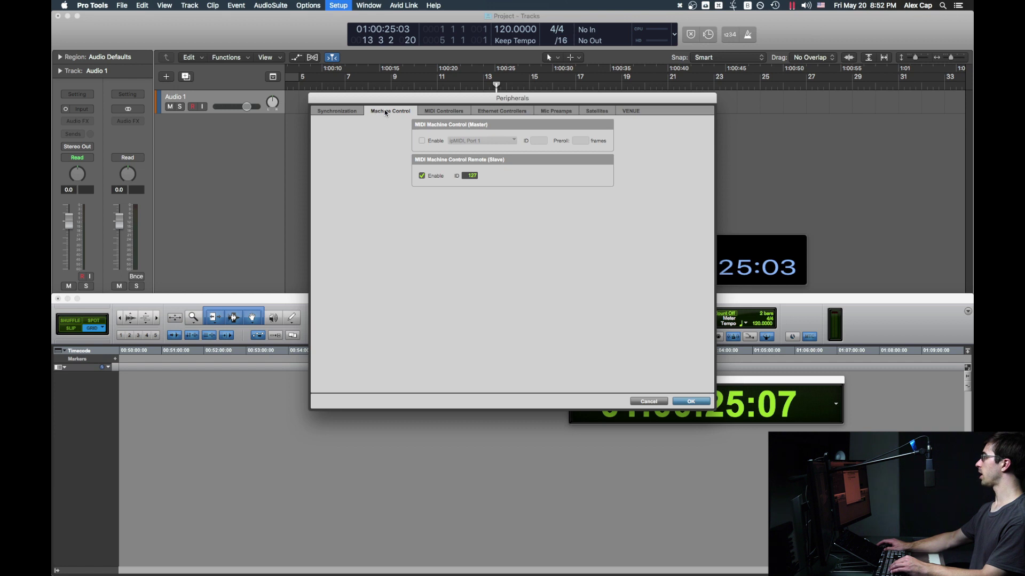
{"action": "left_click", "coordinate": [421, 176]}
{"action": "left_click", "coordinate": [422, 141]}
{"action": "left_click", "coordinate": [681, 402]}
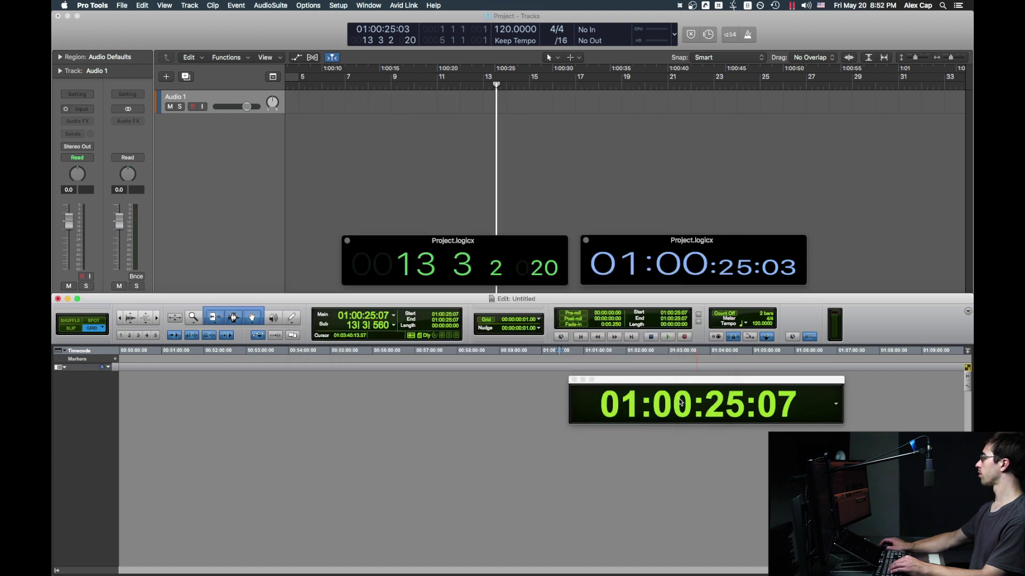
{"action": "key", "text": "super+comma"}
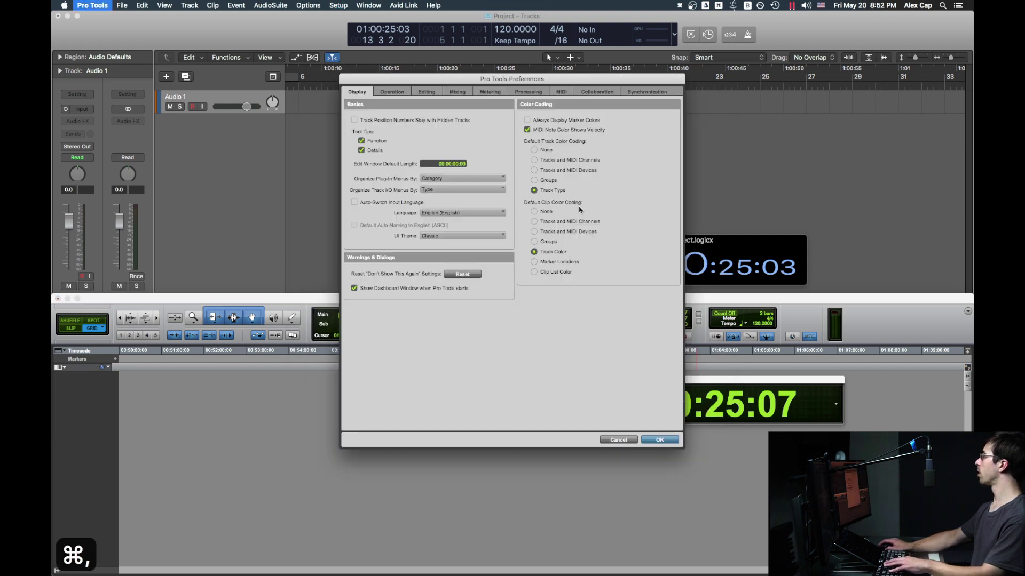
Keep Machine Chases Memory Location and Machine Follows Edit Insertion/Scrub ticked in Synchronization preferences.
{"action": "left_click", "coordinate": [647, 92]}
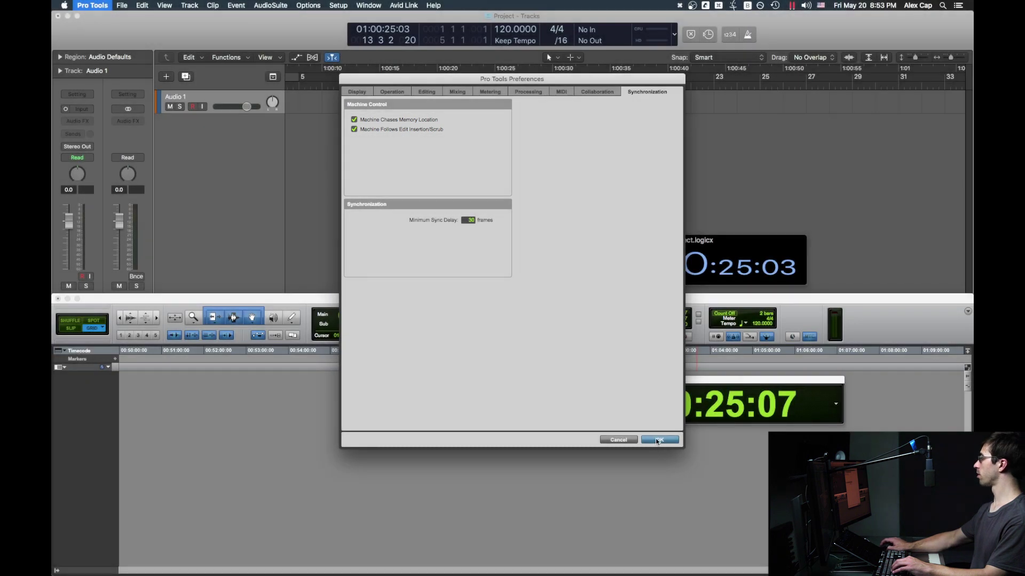
{"action": "left_click", "coordinate": [658, 441]}
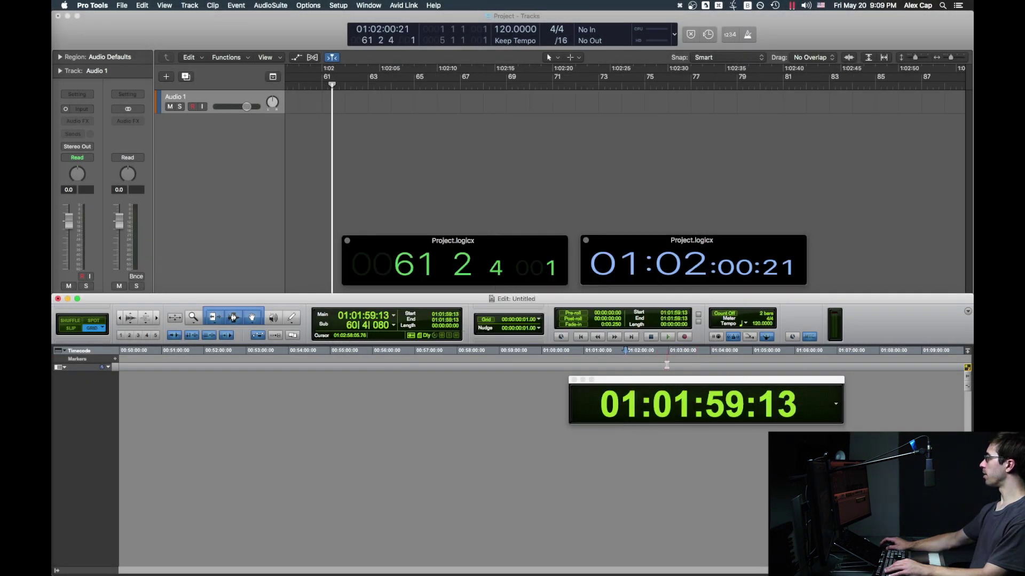
Relocate Pro Tools to 01:02:58:06, then 01:02:02:23, and run a playback pass for Logic to chase.
{"action": "left_click", "coordinate": [667, 365]}
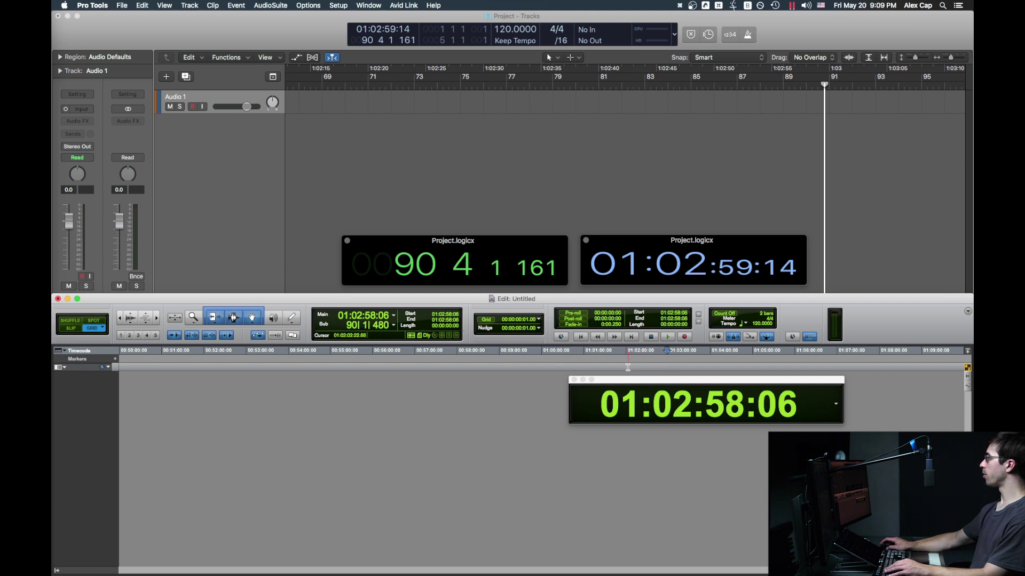
{"action": "left_click", "coordinate": [628, 367]}
{"action": "key", "text": "space"}
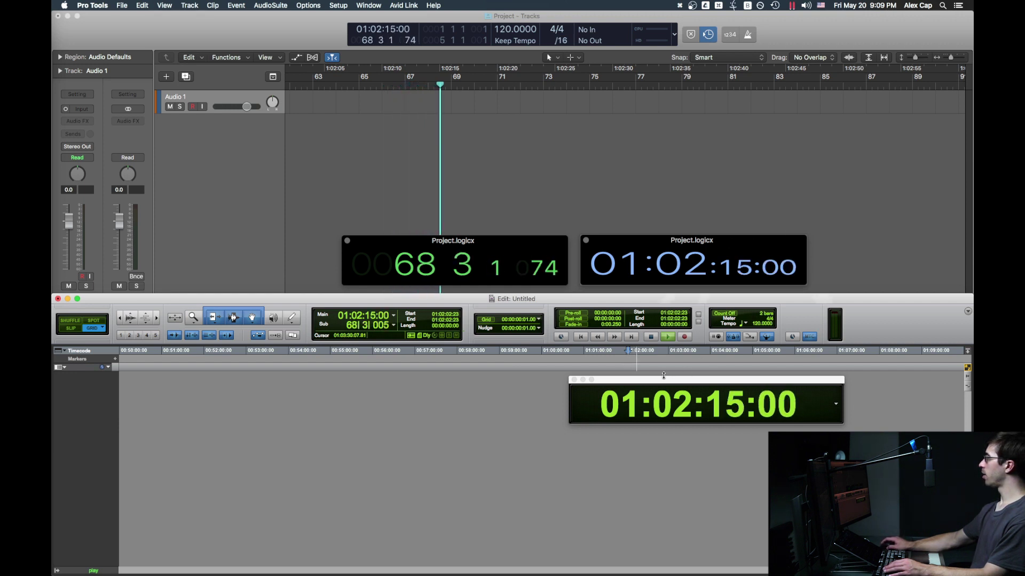
{"action": "key", "text": "space"}
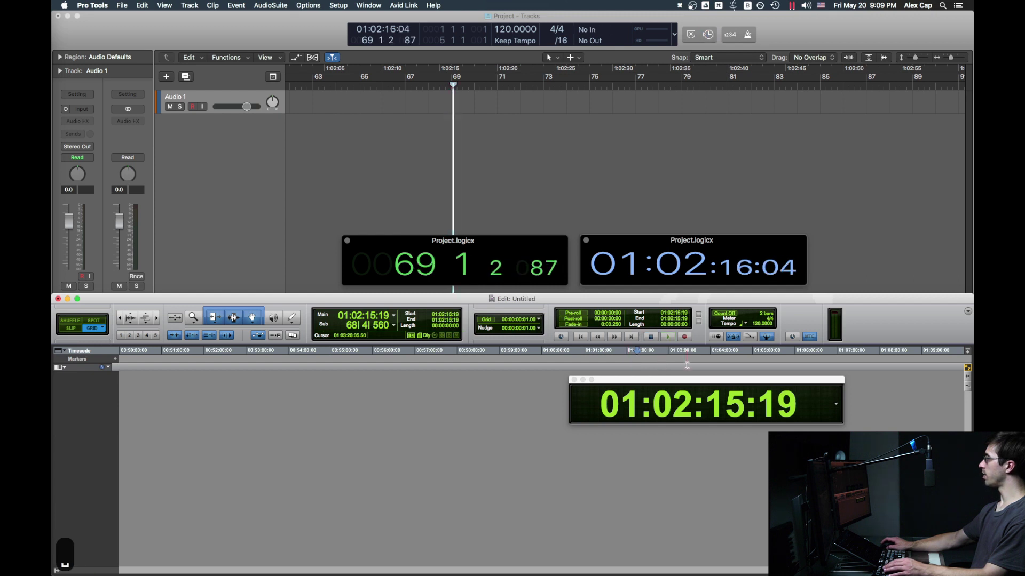
Jump the Pro Tools insertion point through several positions, ending at 01:03:20:02, as Logic follows.
{"action": "left_click", "coordinate": [687, 365]}
{"action": "left_click", "coordinate": [669, 365]}
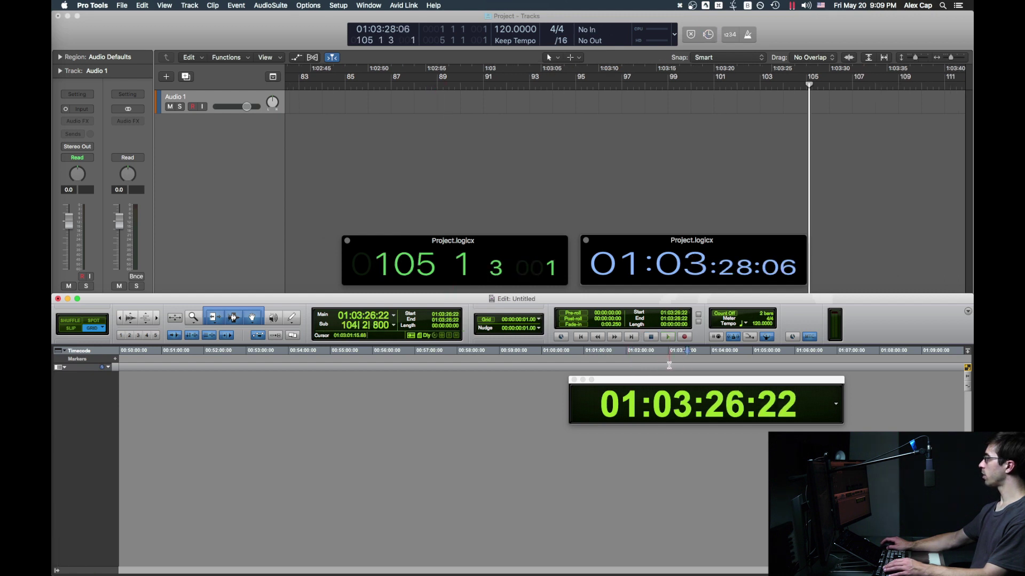
{"action": "left_click", "coordinate": [633, 365]}
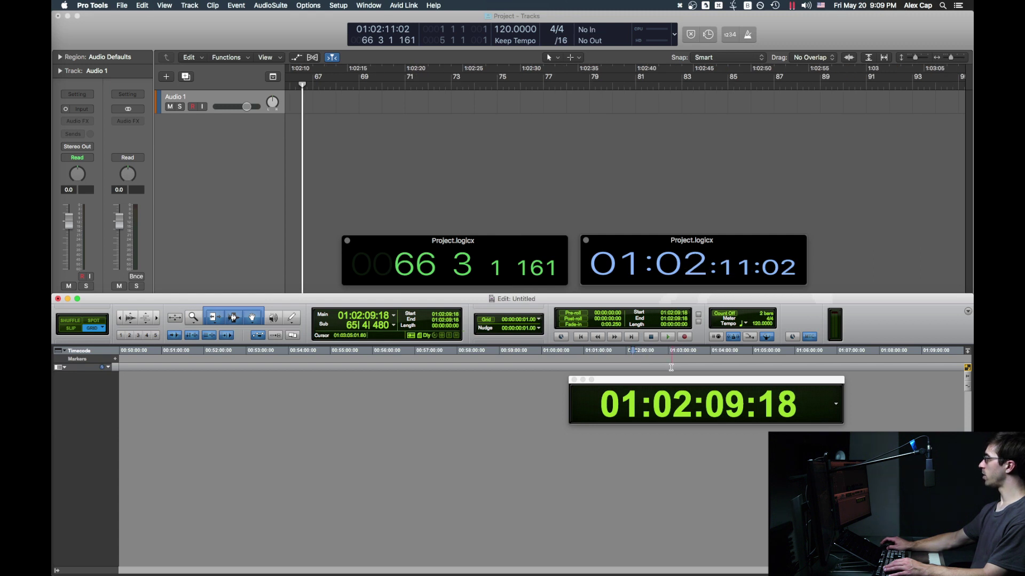
{"action": "left_click", "coordinate": [671, 367]}
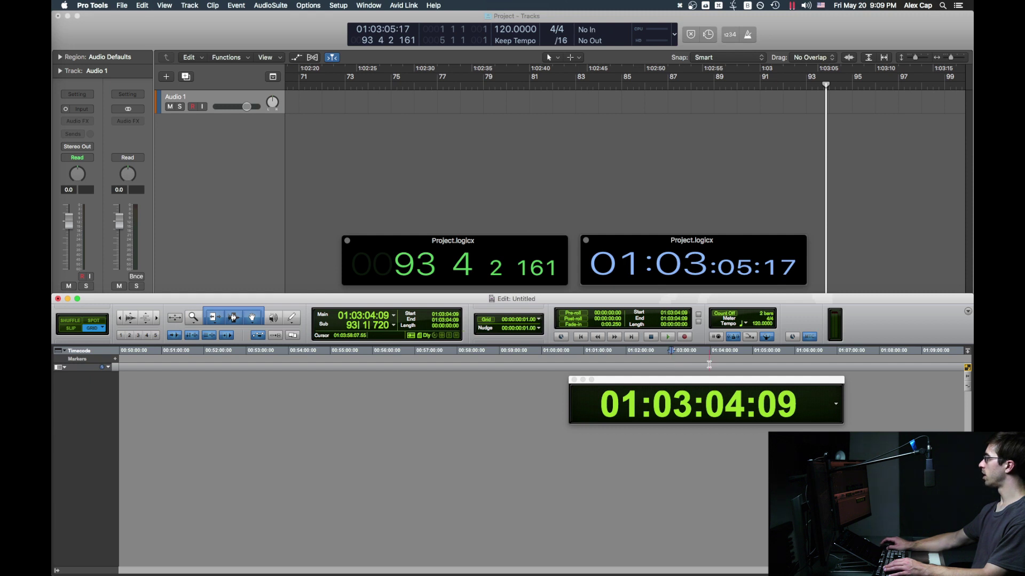
{"action": "left_click", "coordinate": [655, 367]}
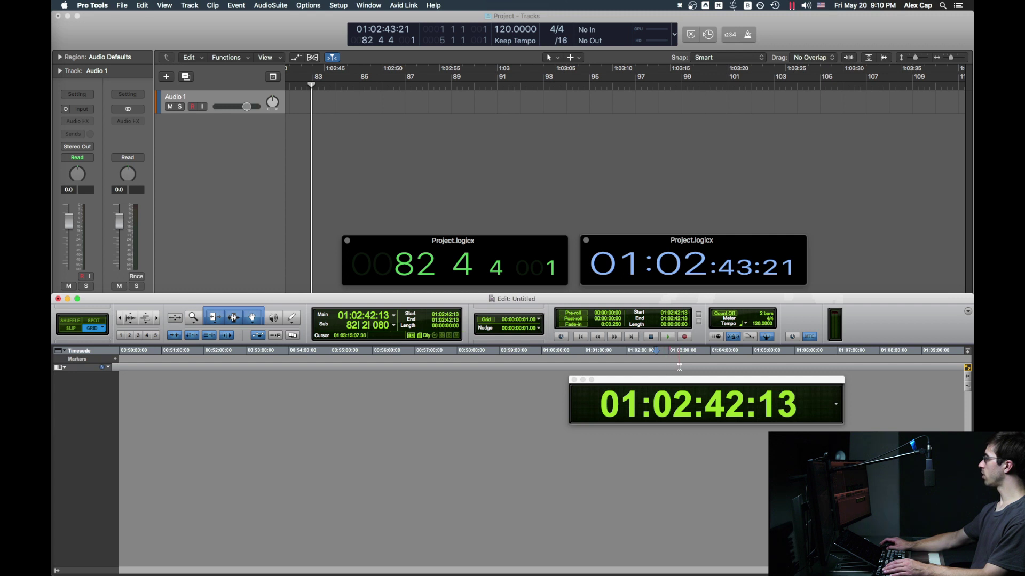
{"action": "left_click", "coordinate": [682, 367]}
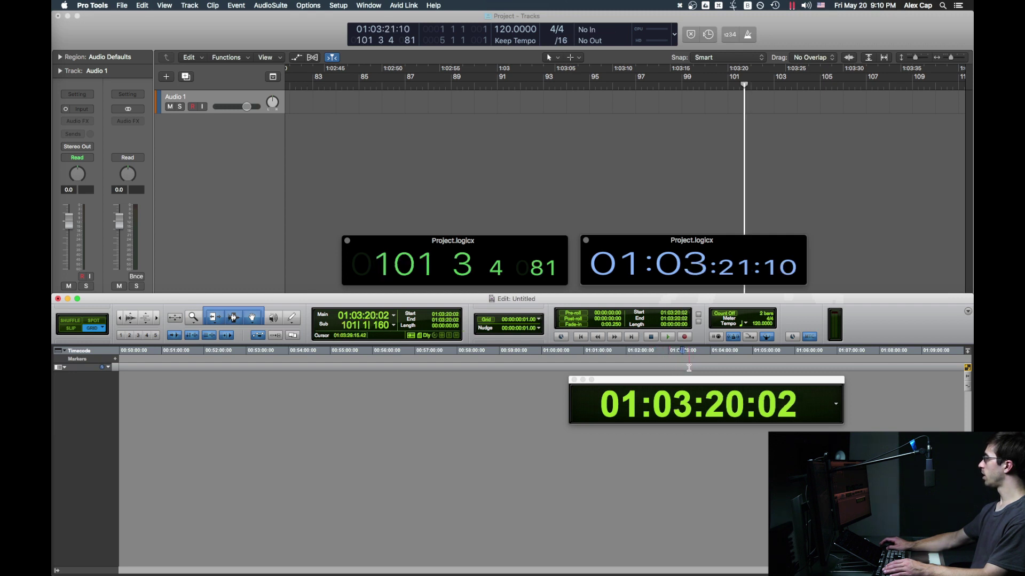